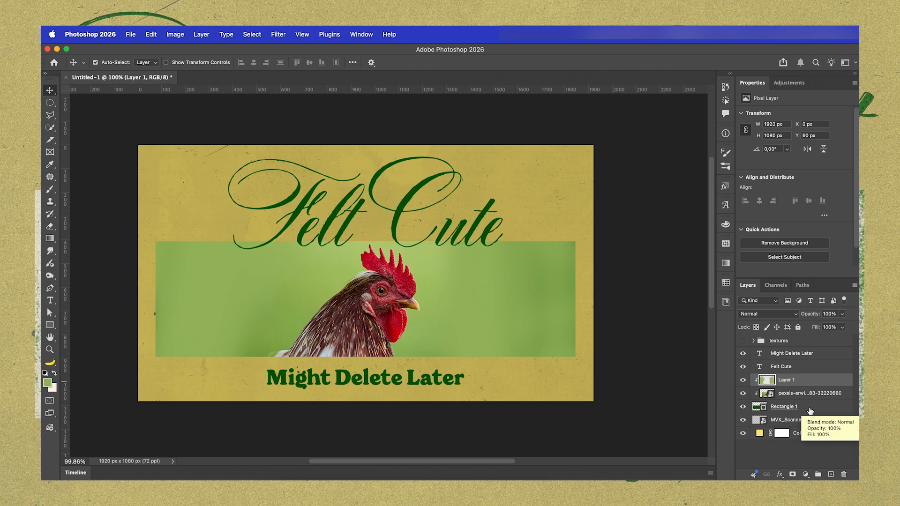
Convert Layer 1, the clipped rooster photo and Rectangle 1 together into a single smart object
left_click(810, 407, "shift")
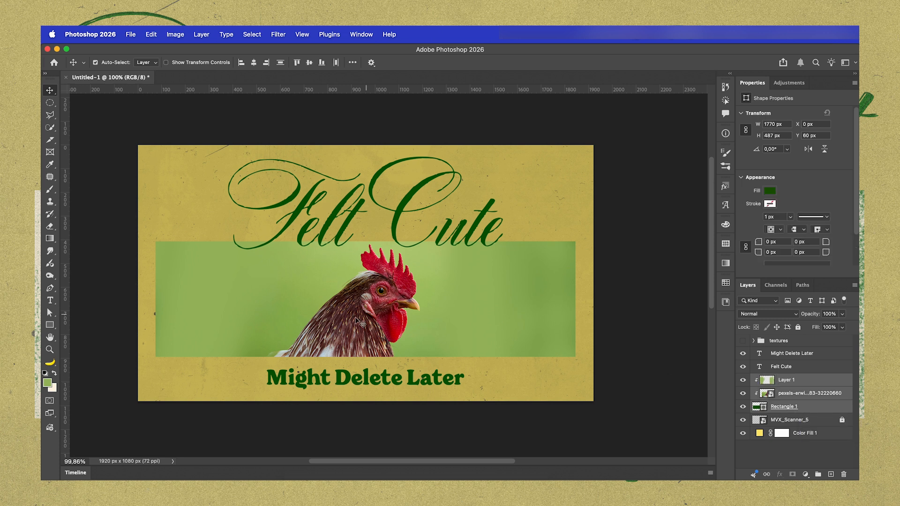
right_click(788, 388)
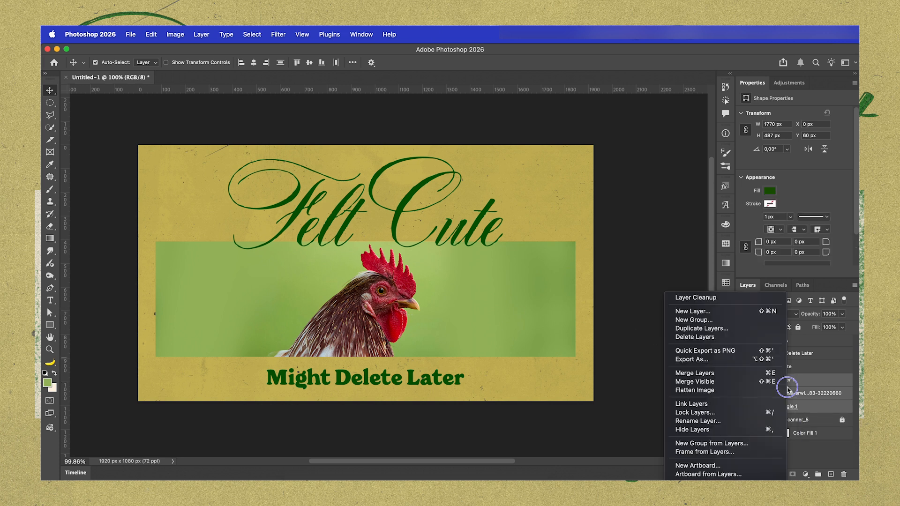
left_click(731, 472)
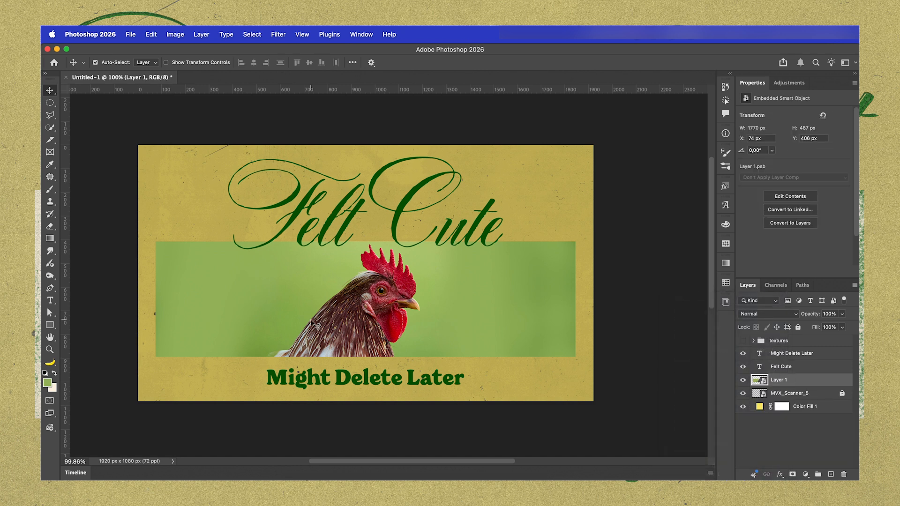
Reset the swatches to default and set the foreground color to the title's dark green, 065a00
left_click(45, 374)
left_click(47, 383)
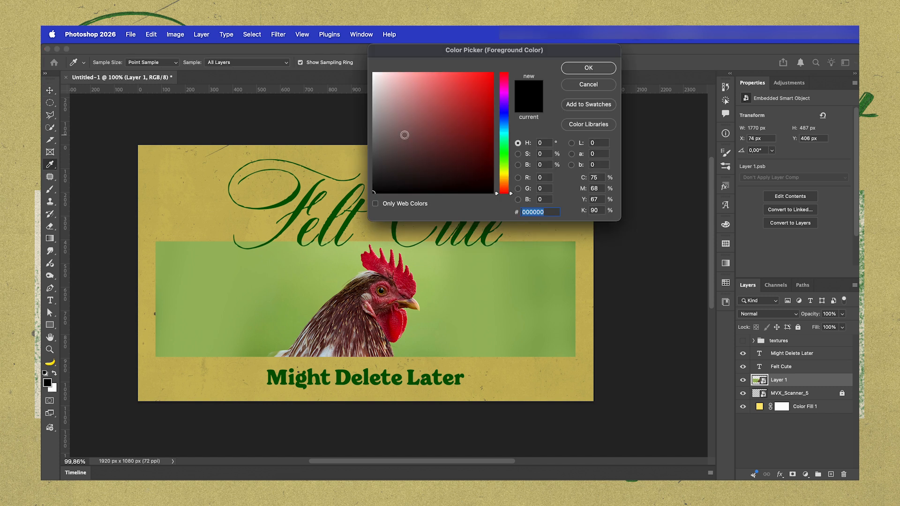
left_click(304, 202)
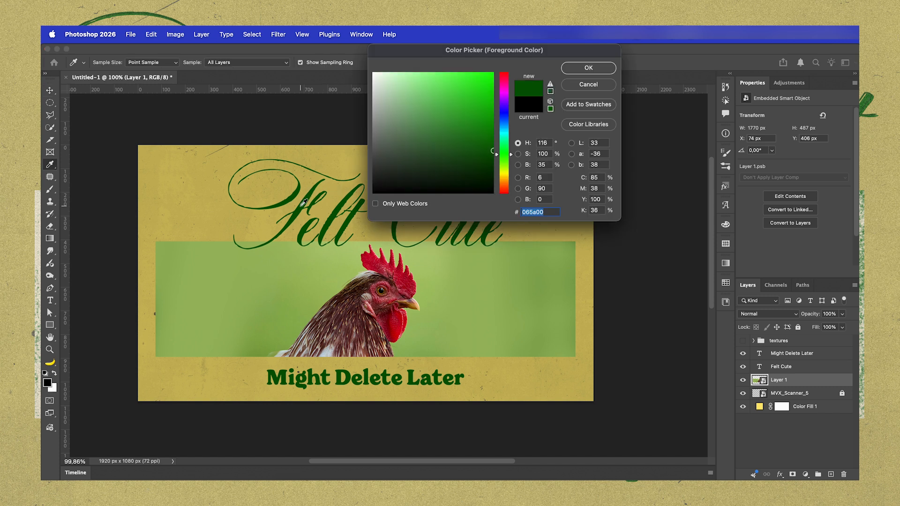
left_click(588, 68)
Set the background color to a light cream, f4ebcc
left_click(53, 388)
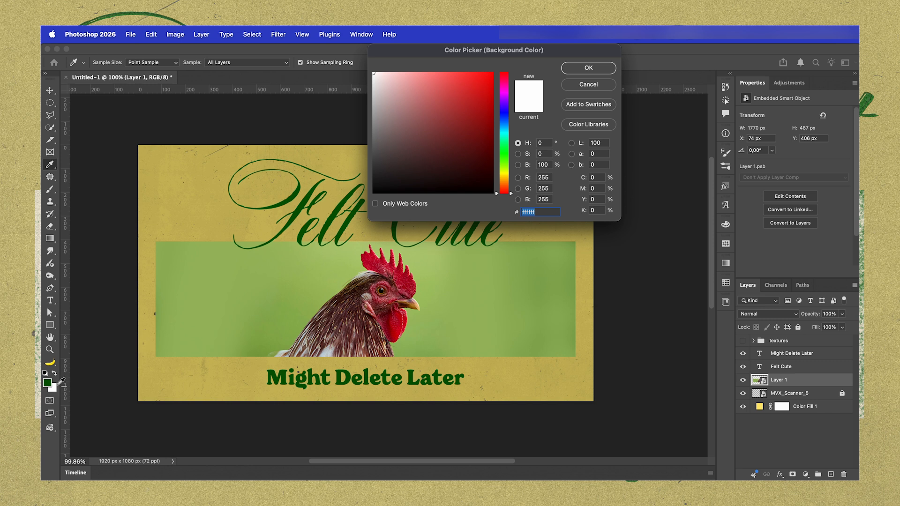
left_click(363, 246)
left_click_drag(504, 167, 505, 179)
left_click_drag(402, 80, 392, 78)
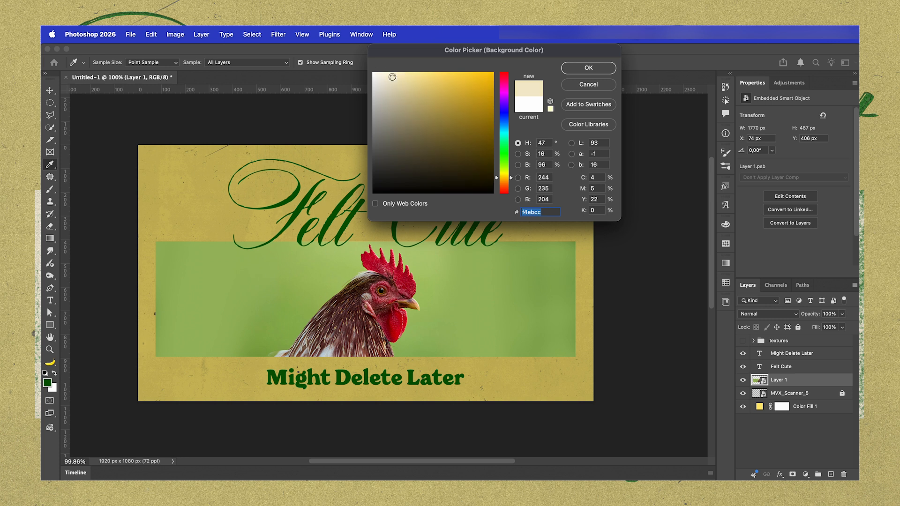
left_click(568, 67)
Open the Filter Gallery on the rooster smart object and set the Grain texture to intensity 56 and contrast 50
left_click(276, 36)
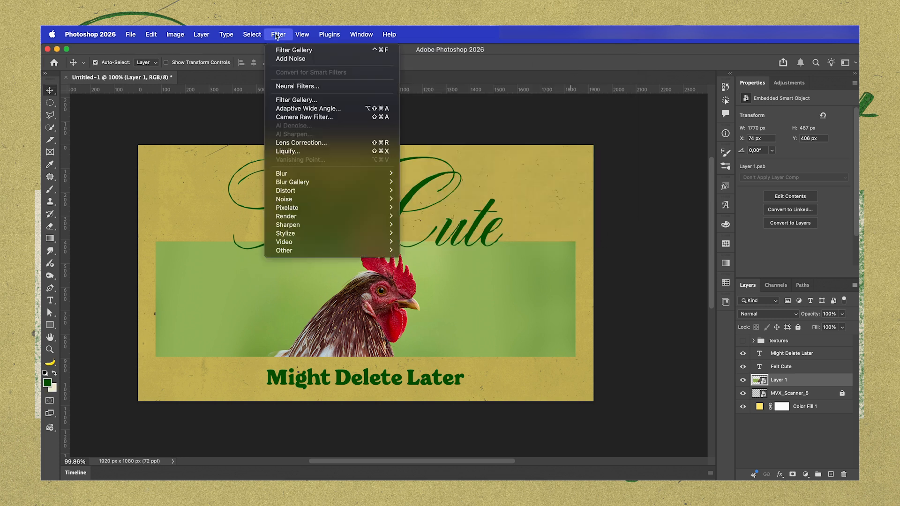
left_click(295, 101)
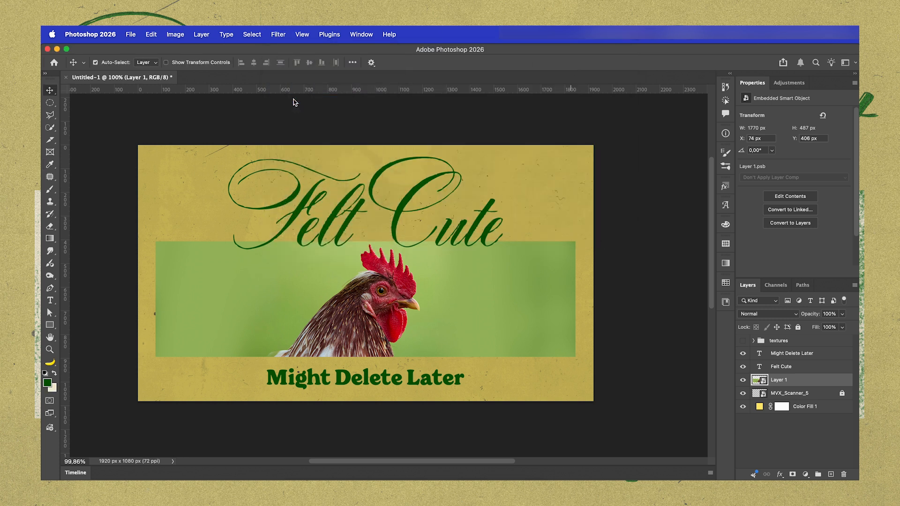
left_click(772, 273)
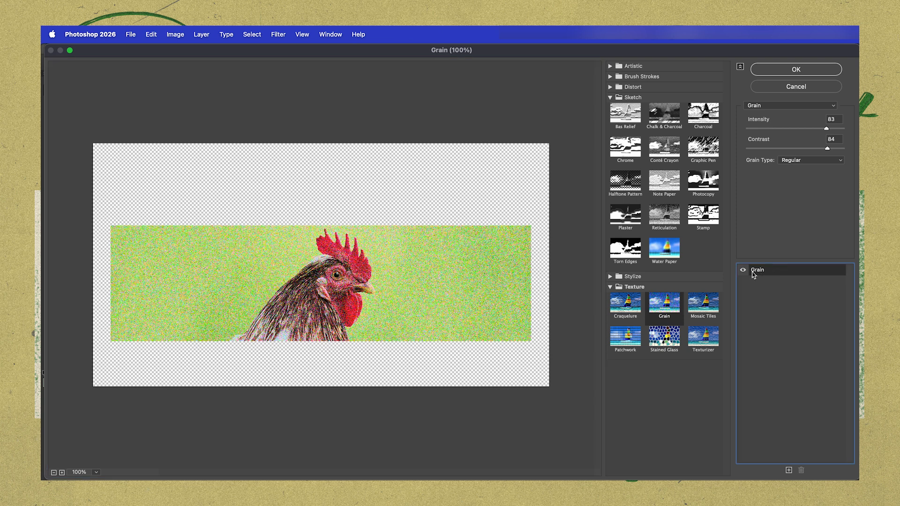
left_click(611, 288)
left_click(611, 287)
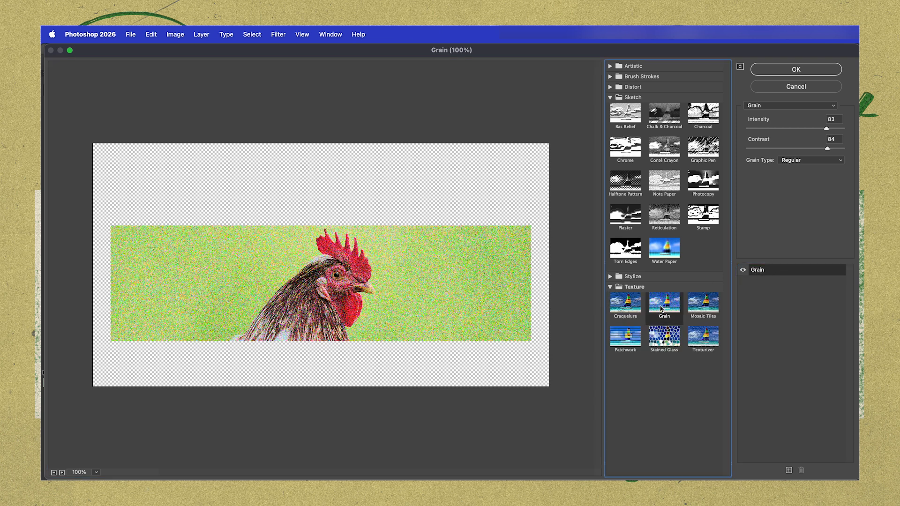
left_click(800, 128)
left_click(796, 148)
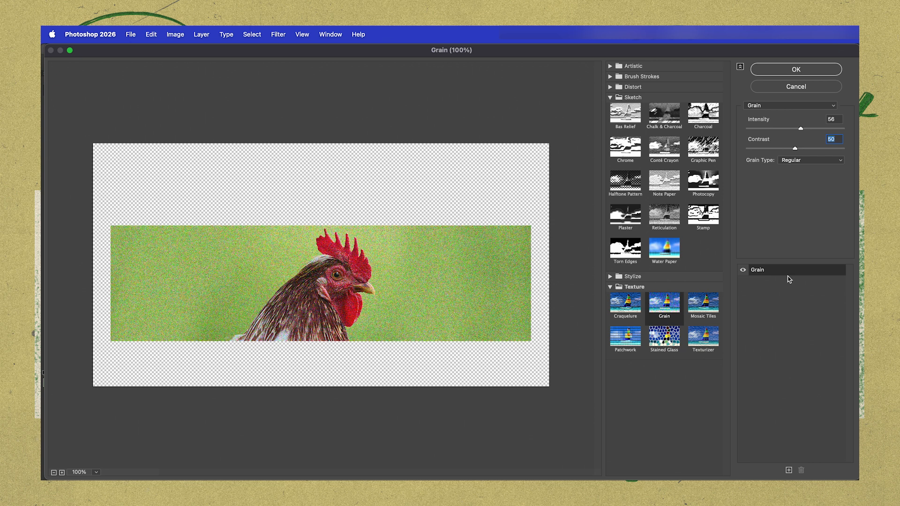
Add a Torn Edges effect above Grain with image balance 26, smoothness 13 and contrast 10
left_click(789, 470)
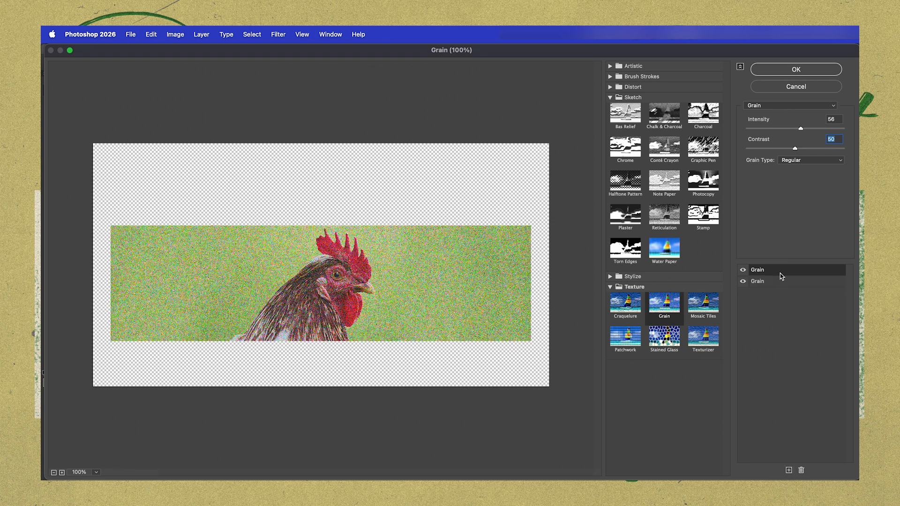
left_click(618, 252)
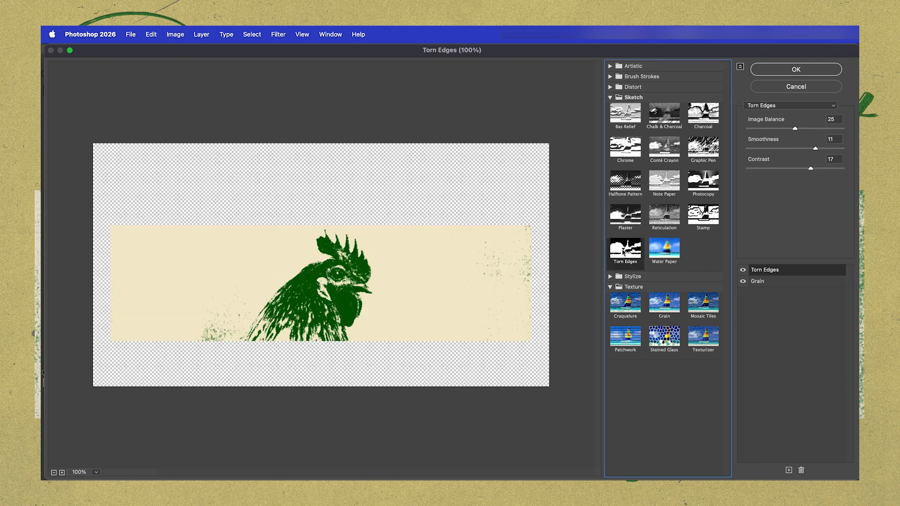
left_click(611, 97)
left_click(610, 98)
left_click_drag(796, 131, 781, 173)
mouse_move(799, 131)
left_mouse_down()
mouse_move(809, 129)
mouse_move(797, 131)
left_mouse_up()
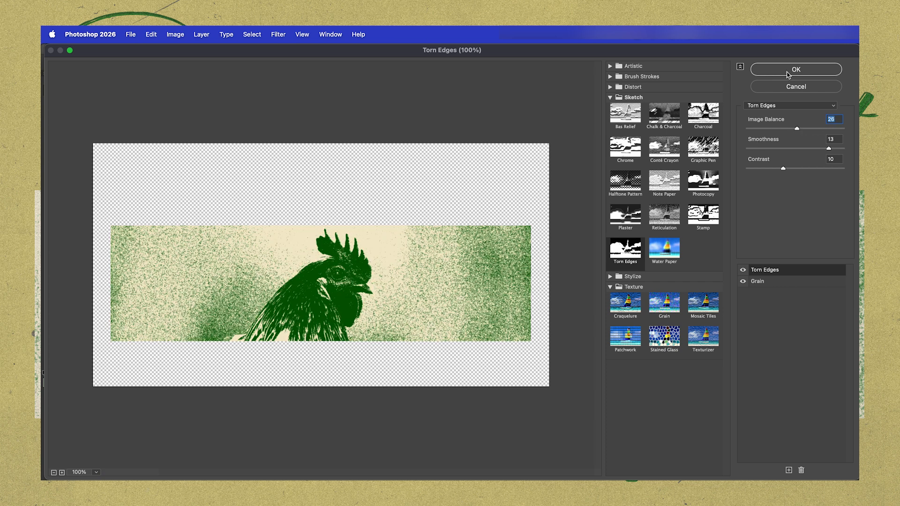
Lower the Grain effect's intensity to 30, raise its contrast slightly, and apply the Filter Gallery
left_click(766, 282)
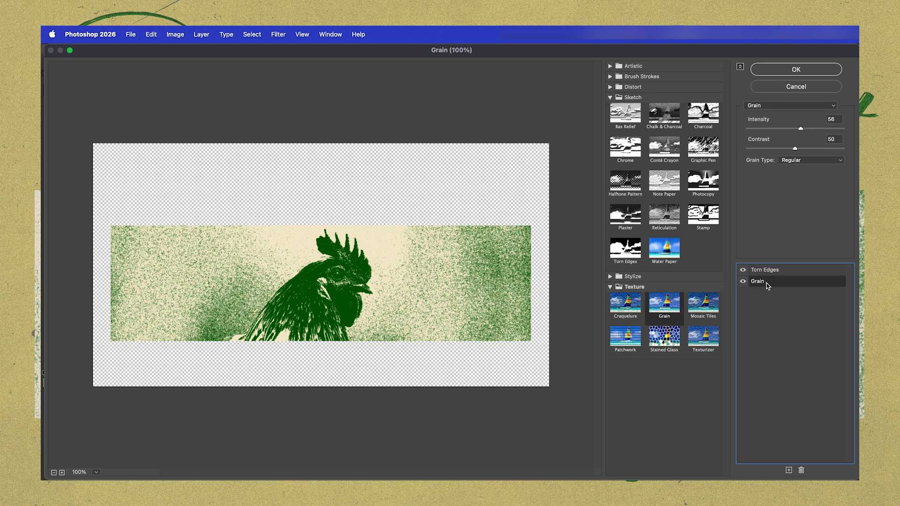
left_click_drag(799, 133, 779, 136)
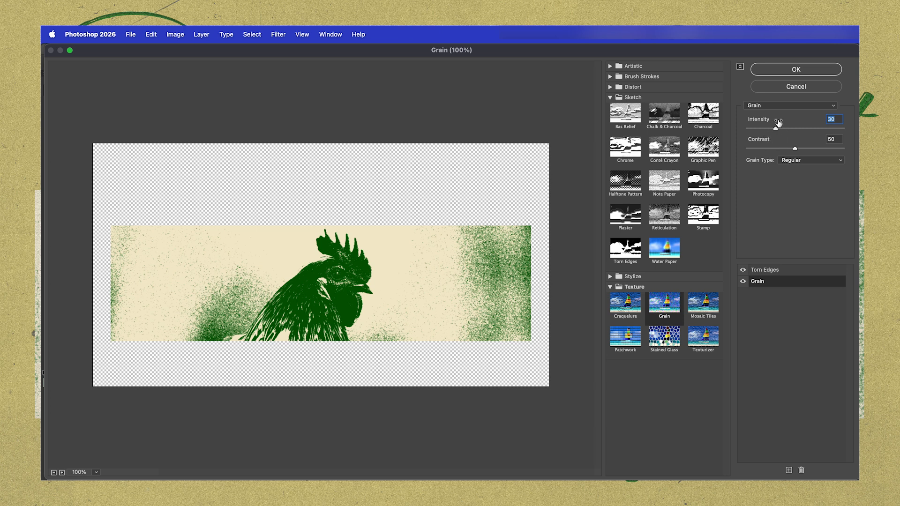
left_click_drag(795, 148, 804, 153)
left_click(800, 72)
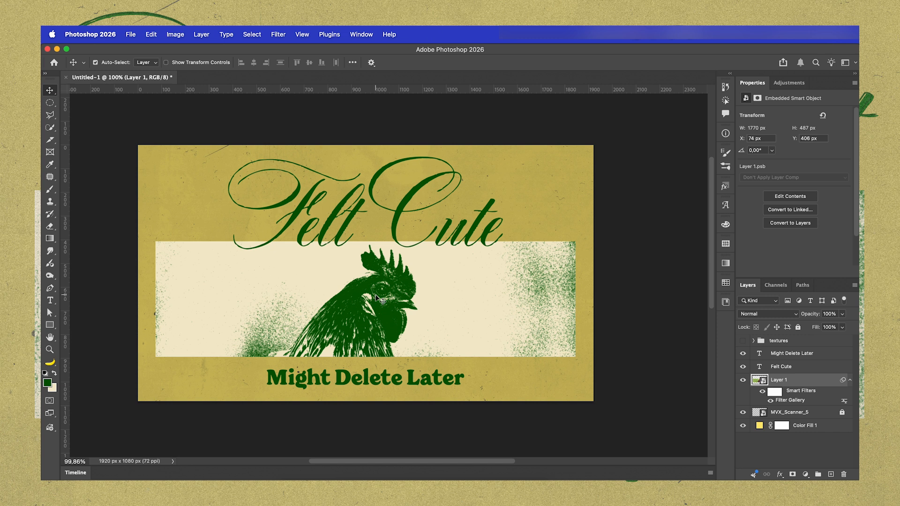
Duplicate the Felt Cute and Might Delete Later text layers and set the copies' fill to 0%
left_click(814, 366)
left_click(817, 354, "shift")
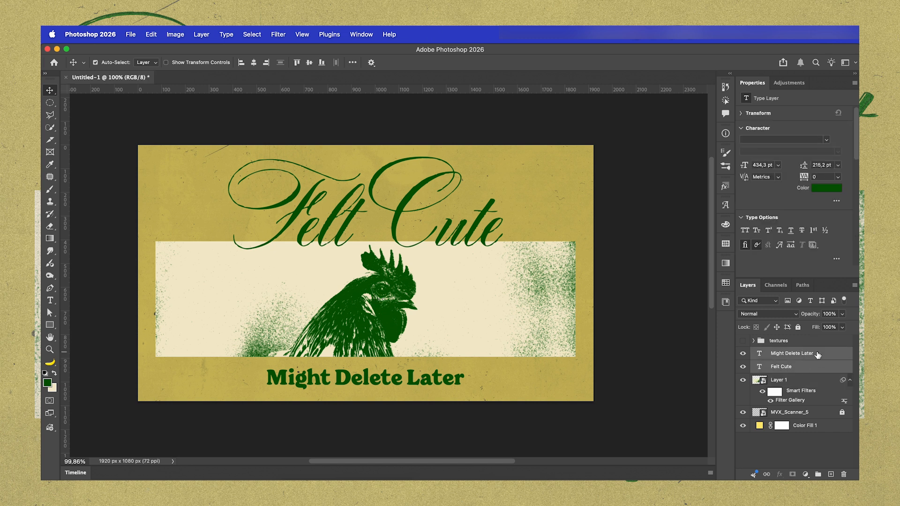
key("super+j")
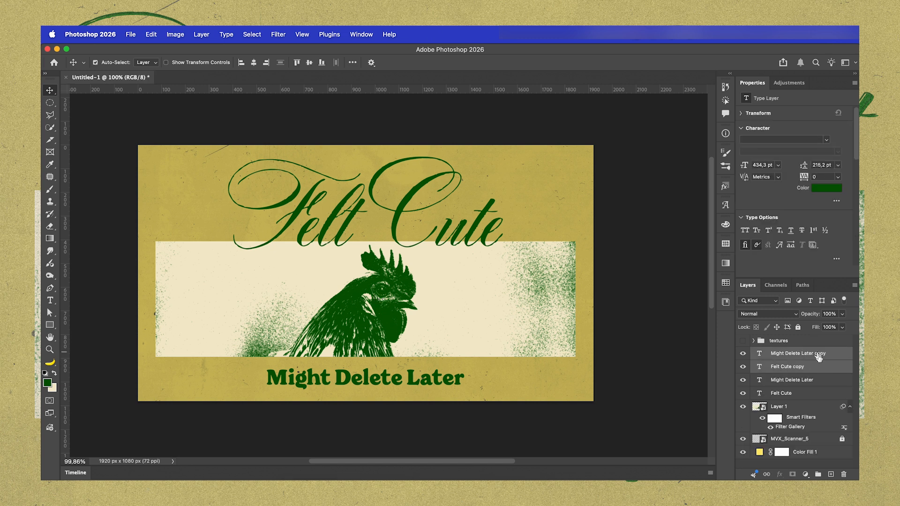
left_click(842, 327)
left_click_drag(843, 339, 786, 342)
Give the Might Delete Later copy a 3 px inside stroke in dark green 044000
double_click(830, 354)
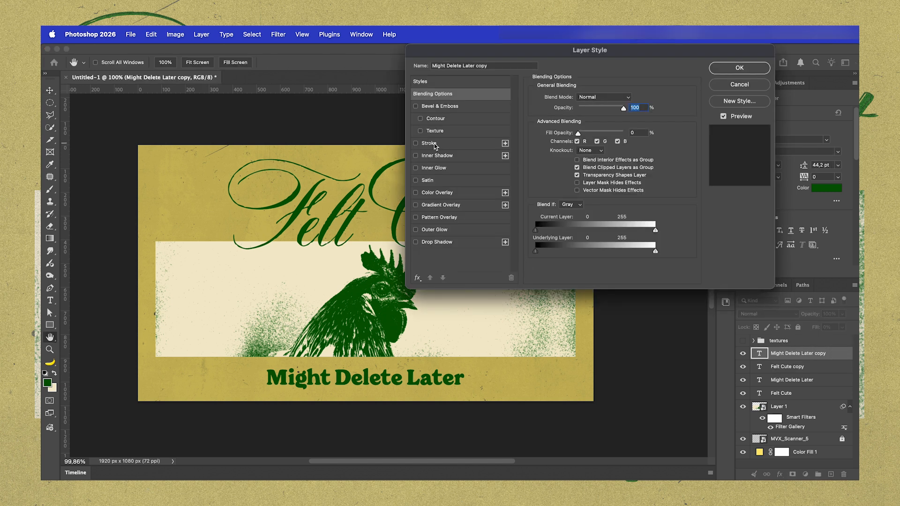
left_click(434, 145)
left_click(575, 108)
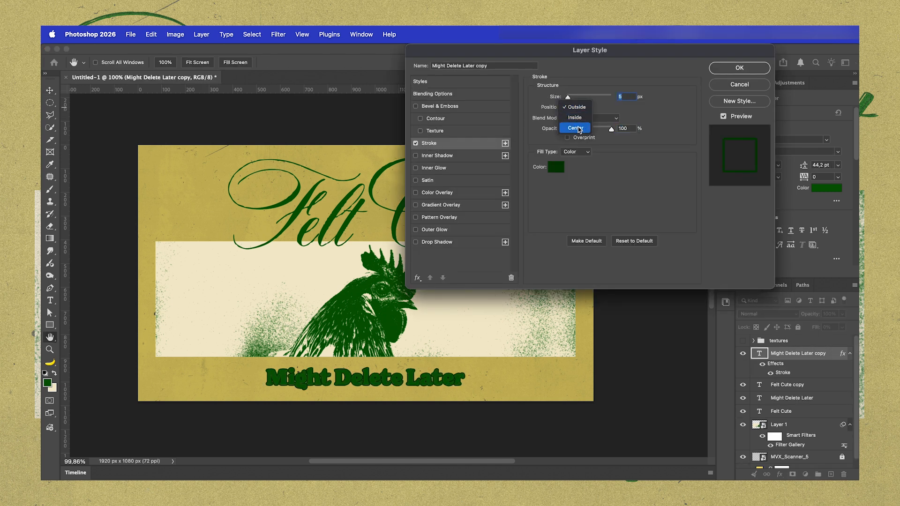
left_click(575, 118)
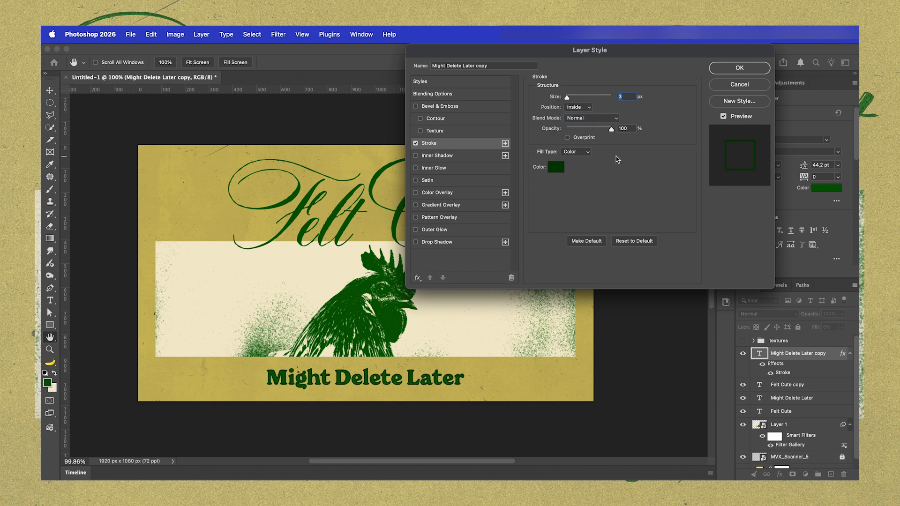
left_click(557, 168)
left_click(492, 154)
left_click_drag(492, 153, 500, 165)
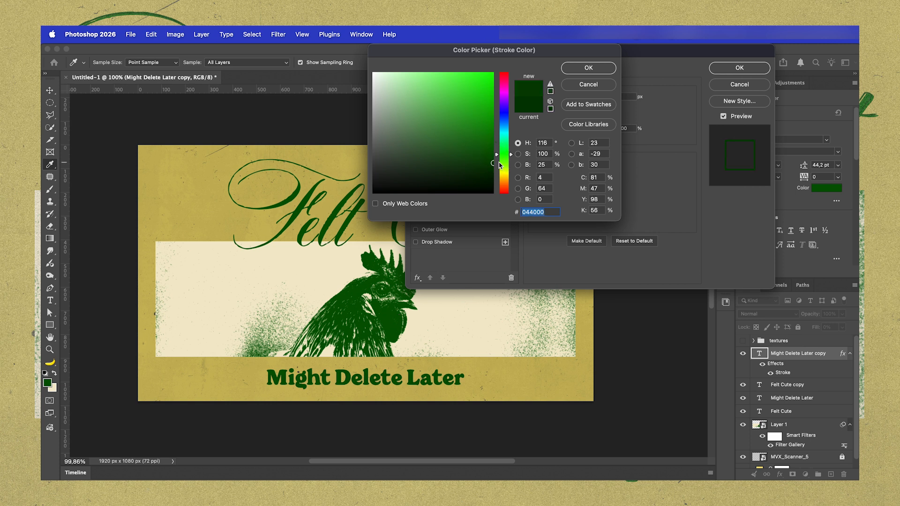
left_click(590, 68)
left_click(740, 67)
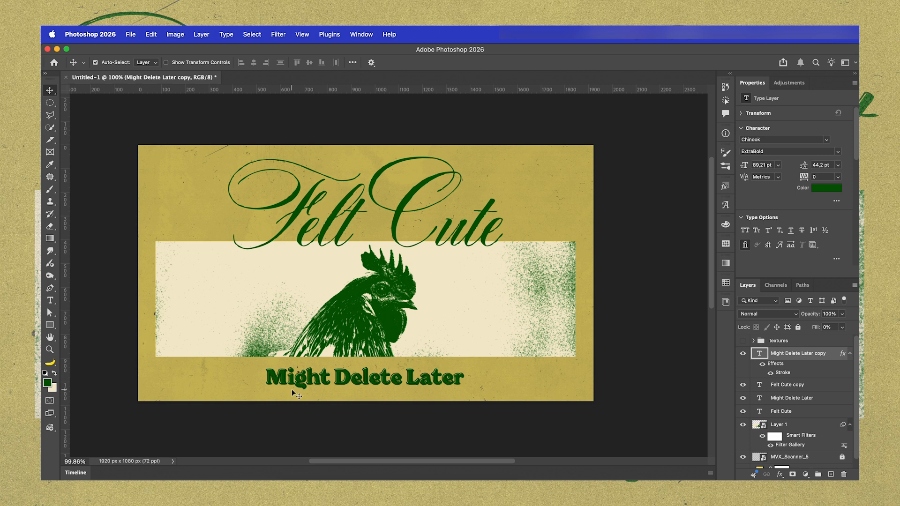
Apply the same stroke style to the Felt Cute copy and collapse both copies' effect lists
double_click(816, 387)
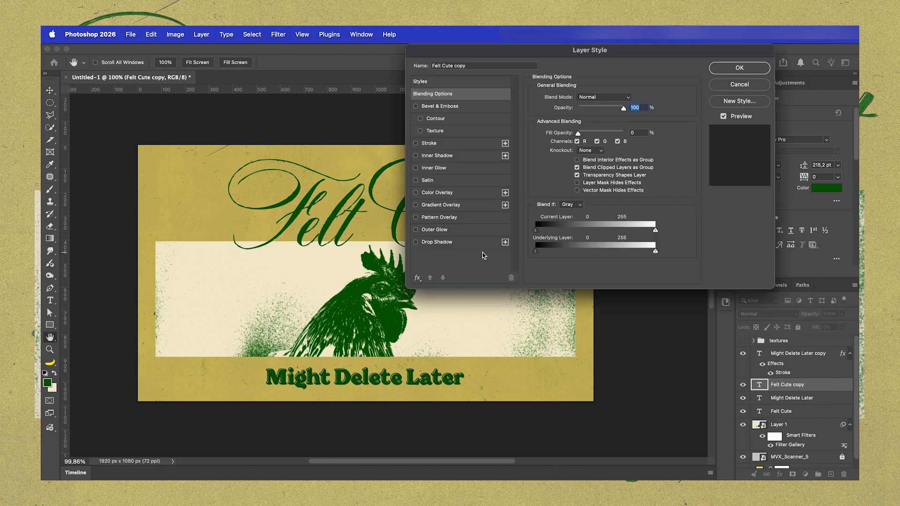
left_click(429, 143)
key("Return")
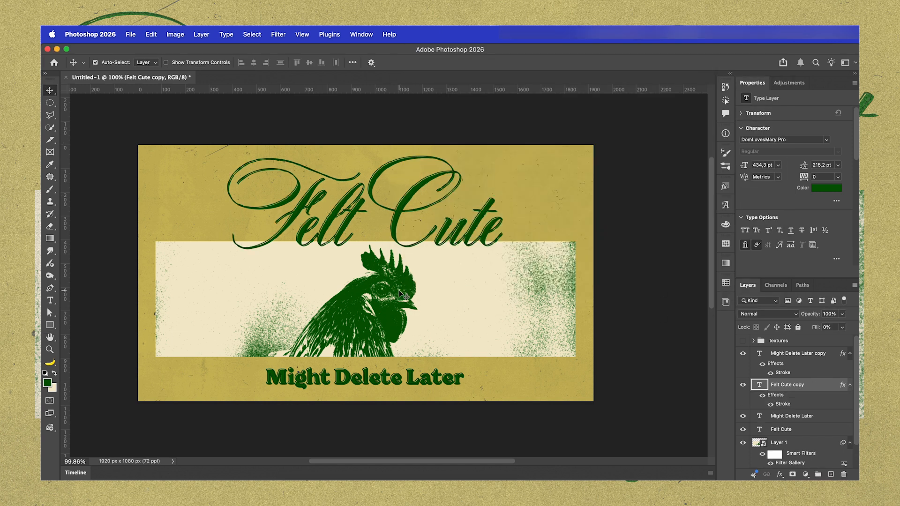
left_click(850, 384)
left_click(850, 353)
Show the textures group, hide MVX_Scanner_6 and MVX_Scanner_4 inside it, and invert MVX_Scanner_3
left_click(743, 341)
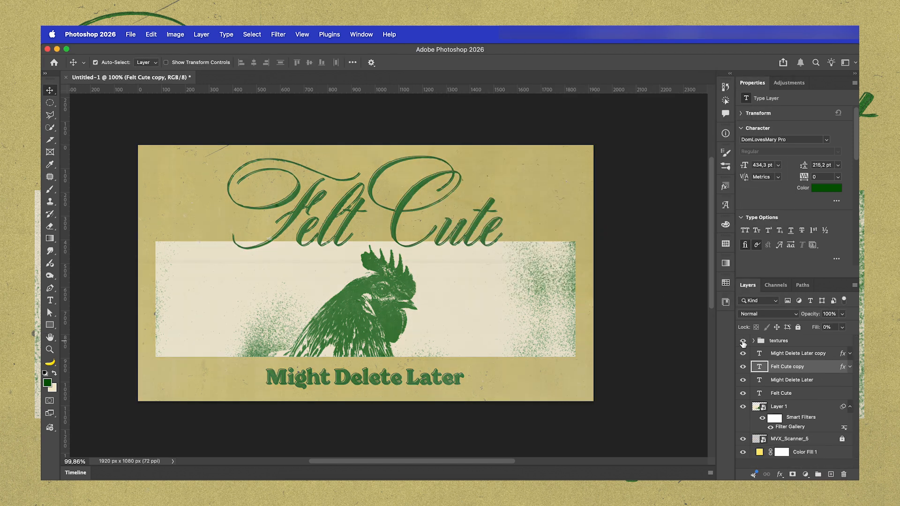
left_click(754, 341)
left_click(743, 354)
left_click(743, 367)
left_click(798, 381)
key("super+i")
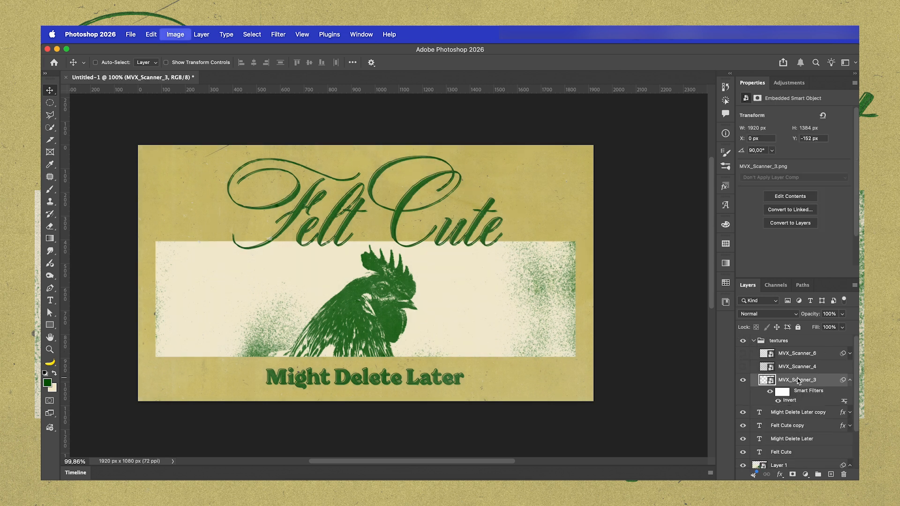
Collapse MVX_Scanner_3's smart filters and set the layer's fill to 50%
left_click(850, 380)
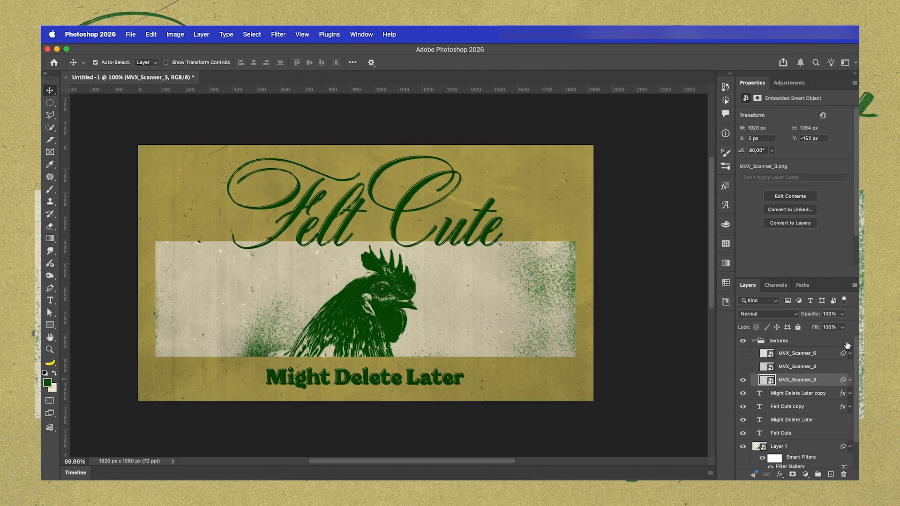
left_click(842, 327)
left_click(827, 339)
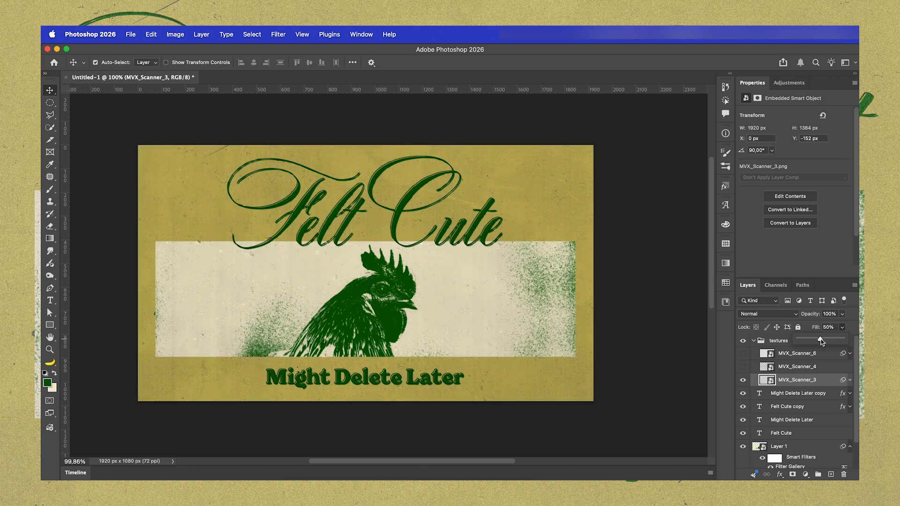
Make MVX_Scanner_4 and MVX_Scanner_6 visible and collapse the textures group
left_click(823, 368)
left_click(742, 368)
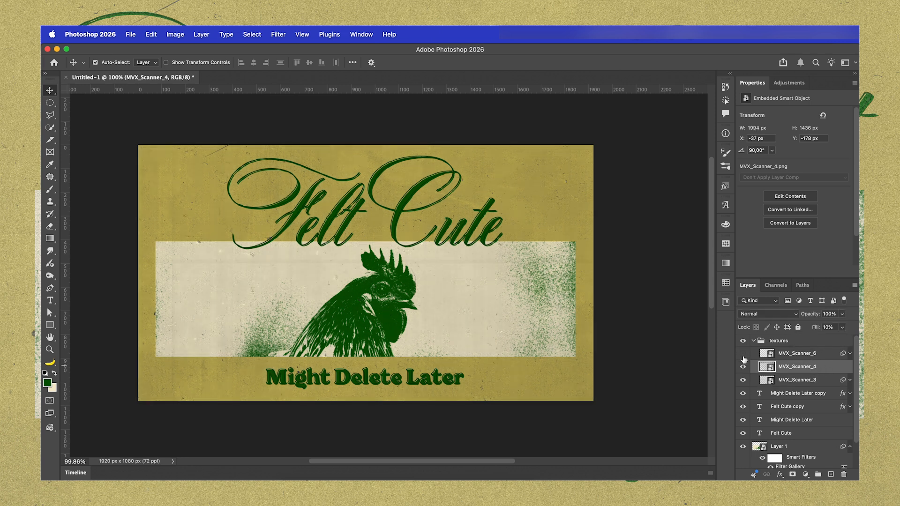
left_click(743, 355)
left_click(754, 340)
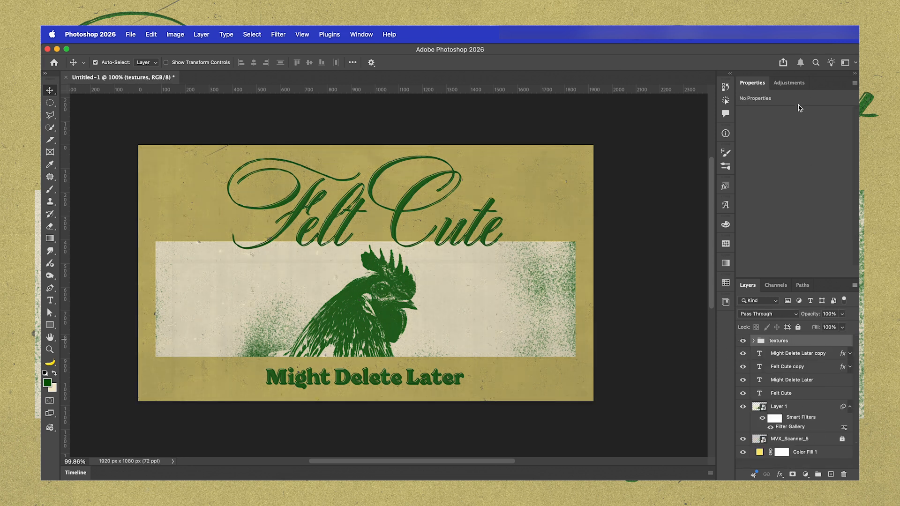
Add a Grain adjustment layer above the textures group
left_click(791, 84)
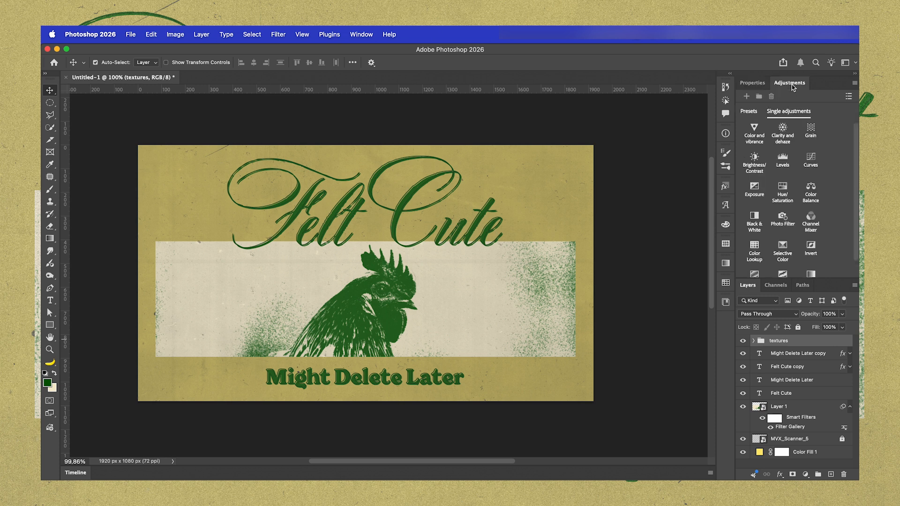
left_click(813, 132)
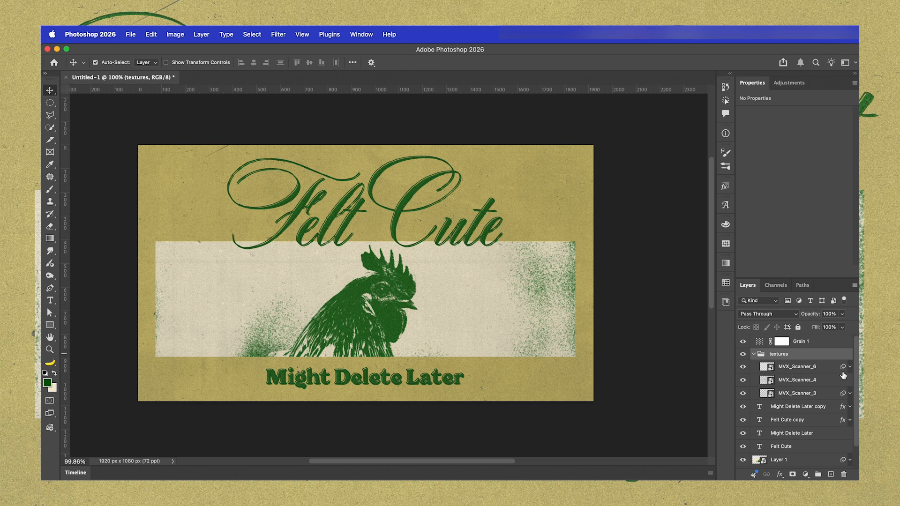
Check the fill settings of MVX_Scanner_4 and MVX_Scanner_3 in the textures group, then collapse the group
left_click(809, 379)
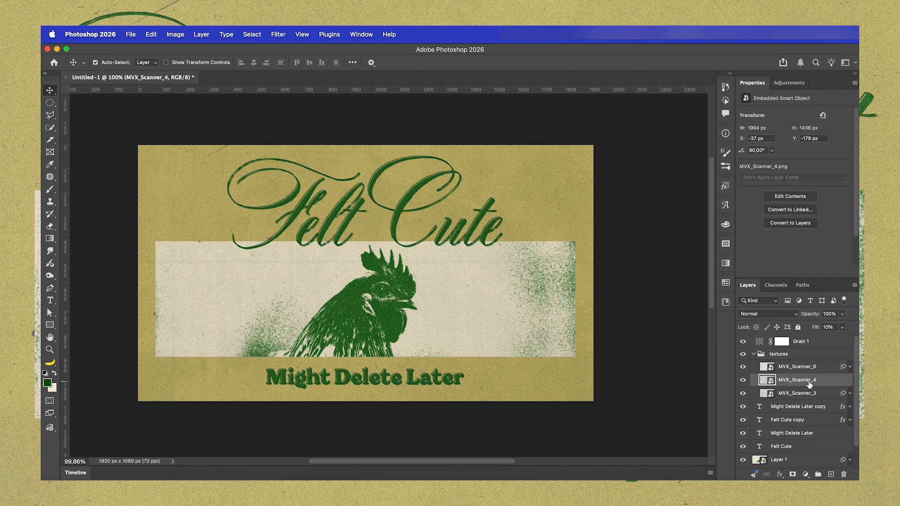
left_click(815, 394)
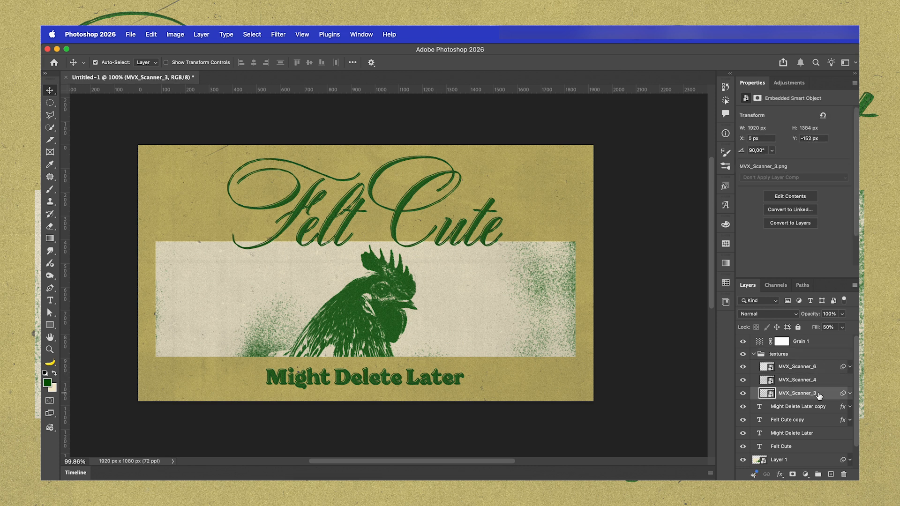
left_click(754, 354)
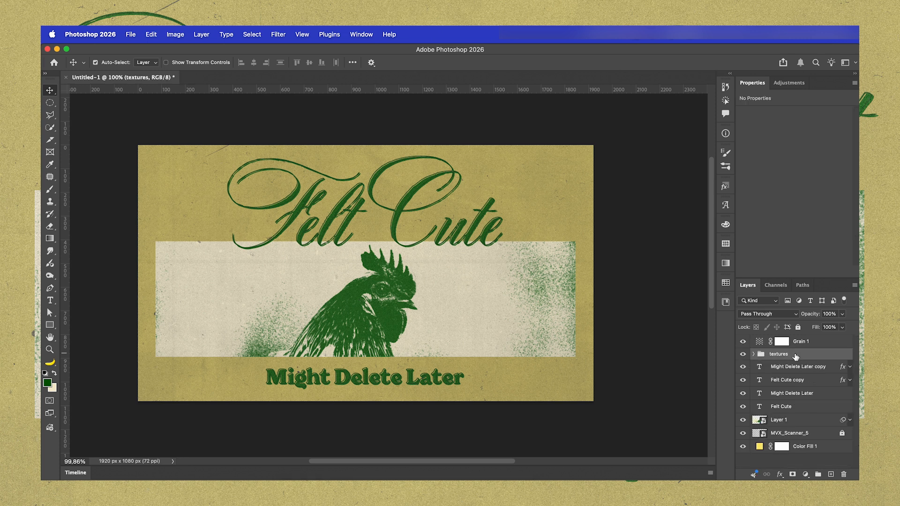